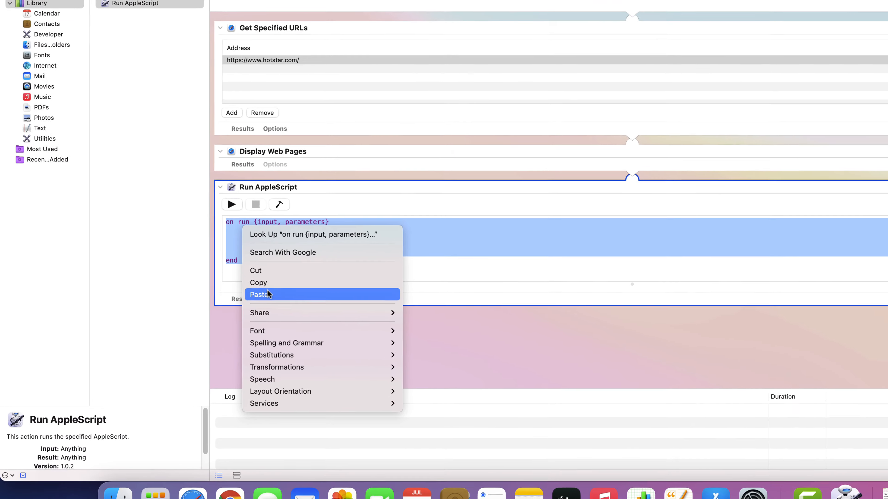
Paste the copied script over the selected default code in the Run AppleScript action.
{"action": "left_click", "coordinate": [267, 292]}
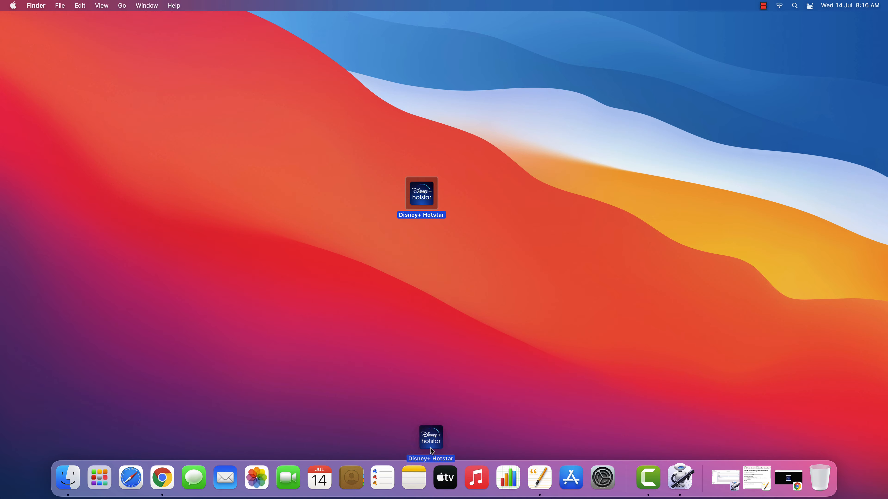
Add the Disney+ Hotstar app from the desktop to the Dock and launch it from there.
{"action": "left_click_drag", "start_coordinate": [433, 451], "coordinate": [432, 484]}
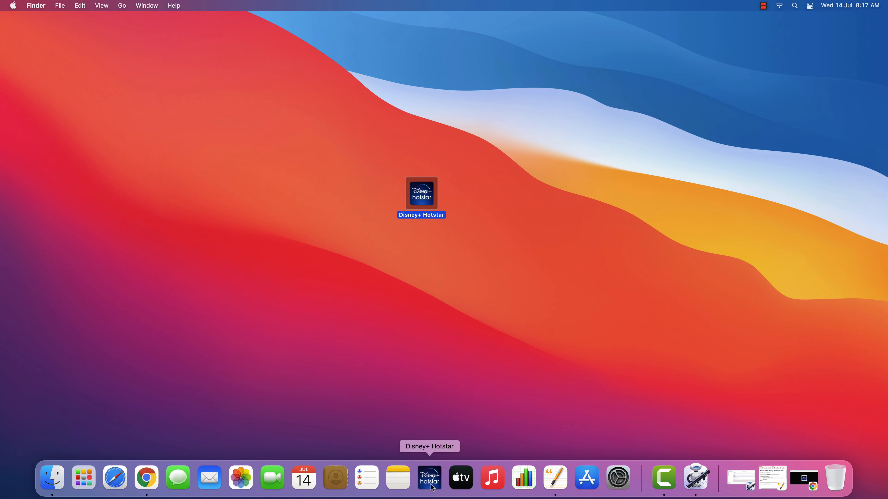
{"action": "left_click", "coordinate": [433, 484]}
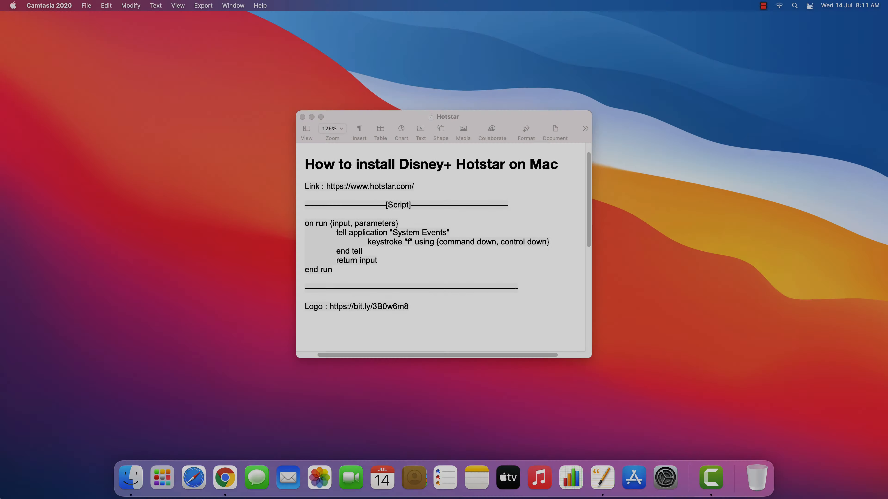
{"action": "left_click", "coordinate": [418, 186]}
{"action": "left_click_drag", "start_coordinate": [408, 187], "coordinate": [329, 188]}
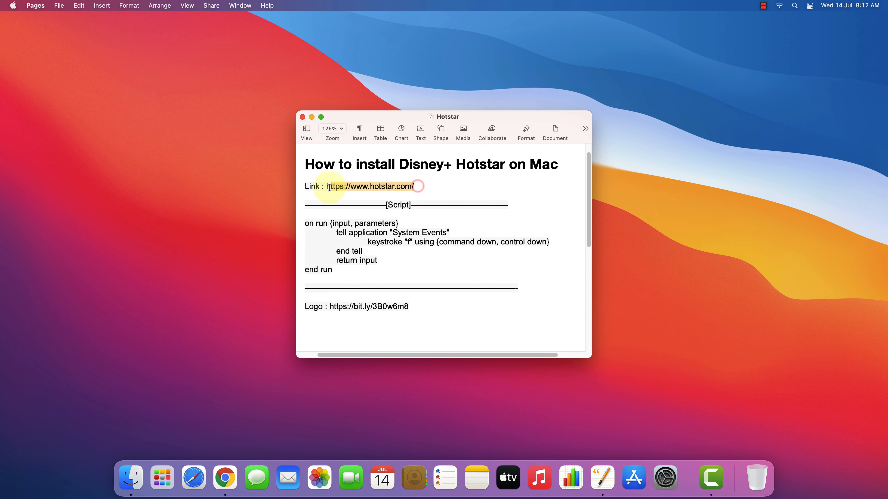
{"action": "right_click", "coordinate": [331, 187]}
{"action": "left_click", "coordinate": [351, 219]}
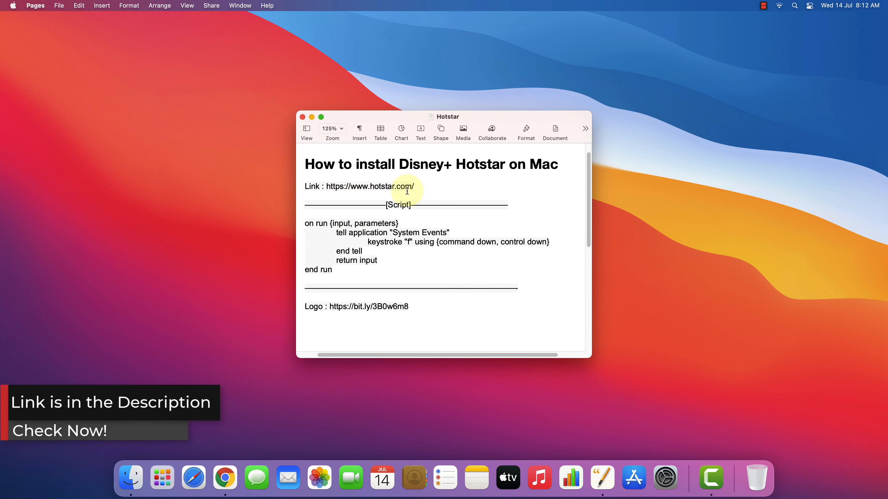
{"action": "left_click", "coordinate": [311, 117]}
{"action": "left_click", "coordinate": [338, 181]}
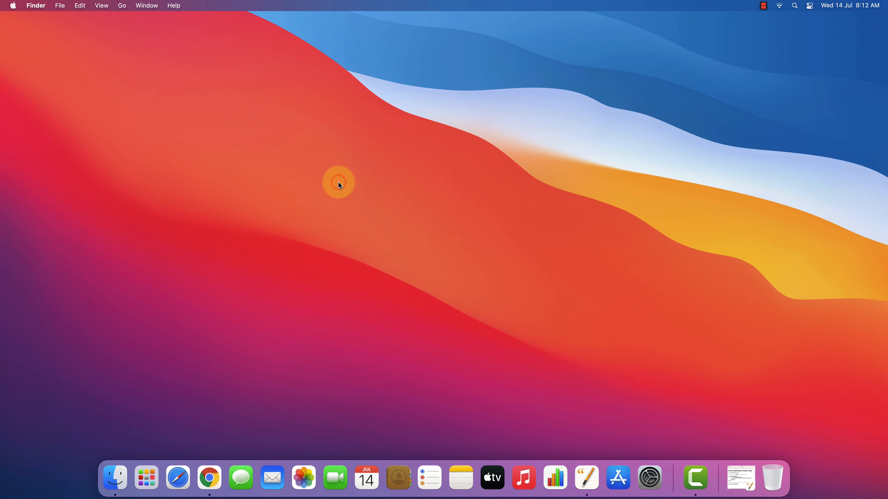
Search for "automator" with Spotlight and launch Automator.
{"action": "key", "text": "super+space"}
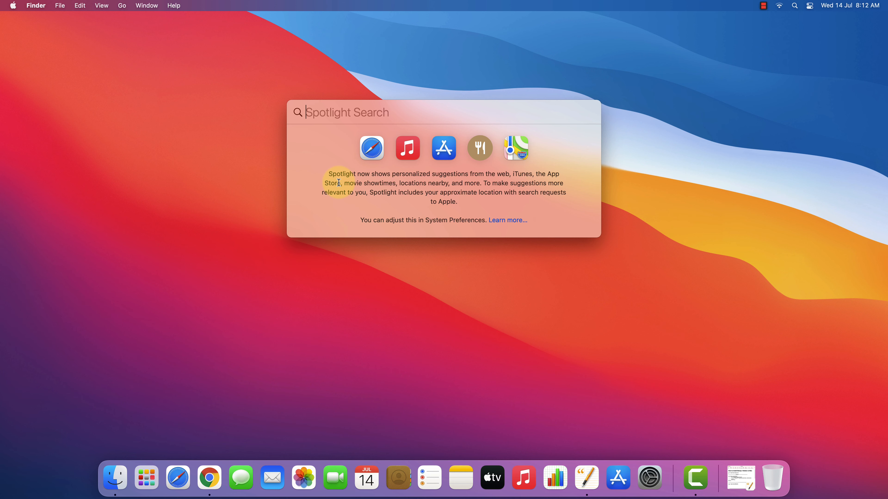
{"action": "type", "text": "auto"}
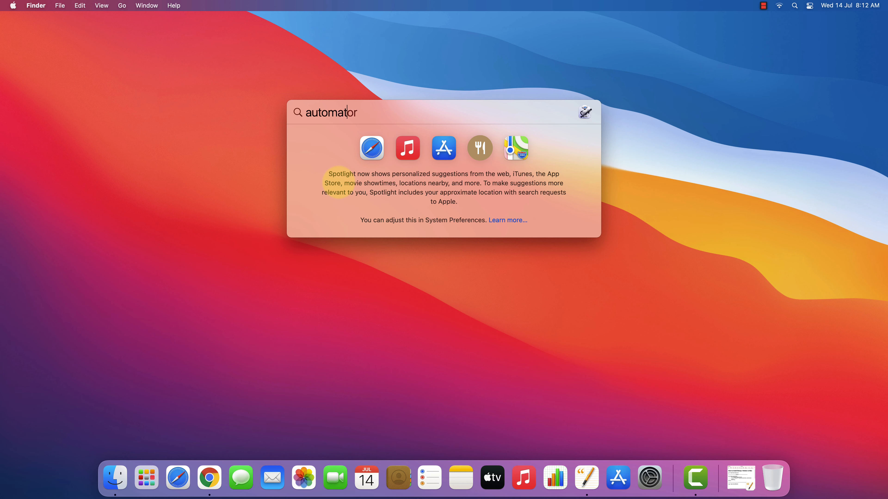
{"action": "type", "text": "mator"}
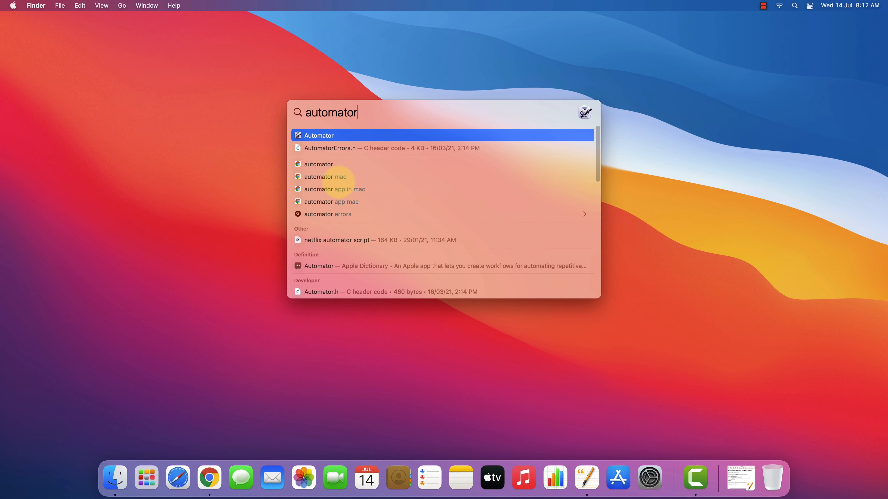
{"action": "key", "text": "Return"}
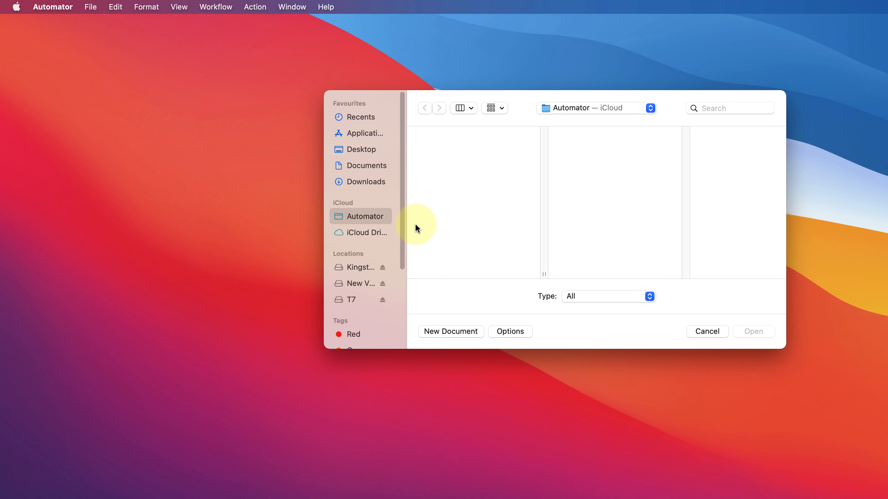
Create a new document of type Application and enlarge its window to fill the screen.
{"action": "left_click", "coordinate": [92, 7]}
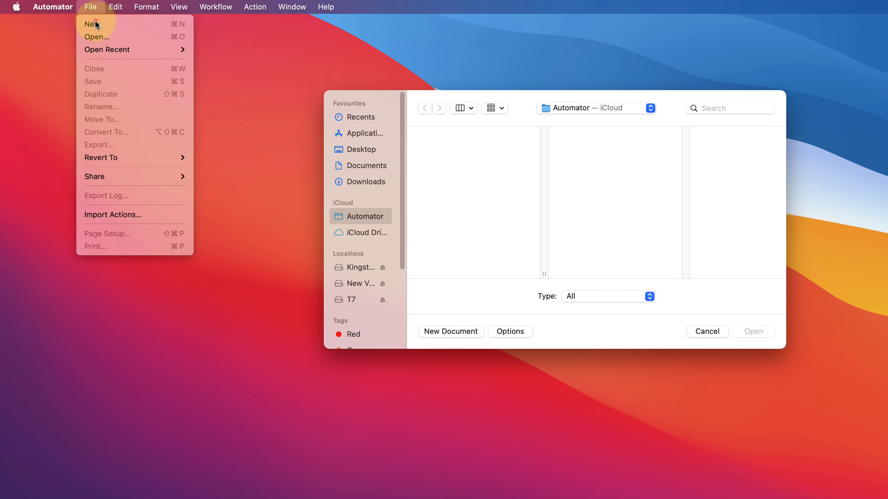
{"action": "left_click", "coordinate": [96, 23]}
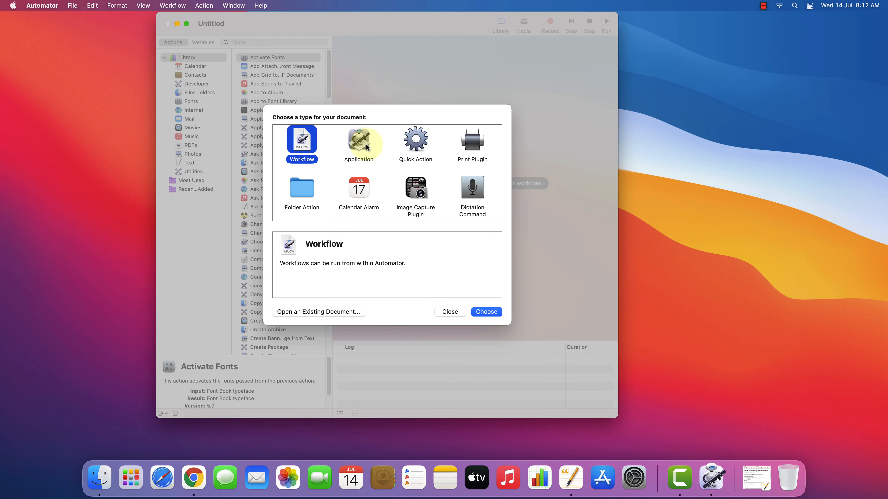
{"action": "left_click", "coordinate": [363, 147]}
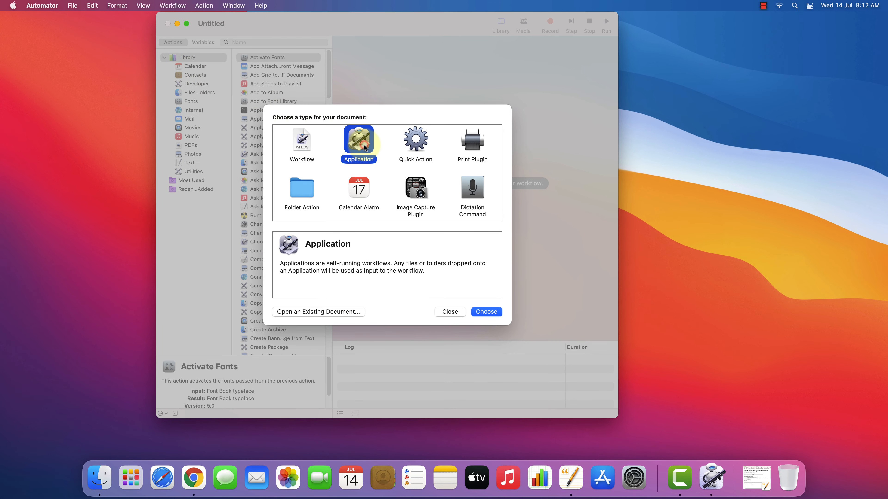
{"action": "left_click", "coordinate": [485, 312]}
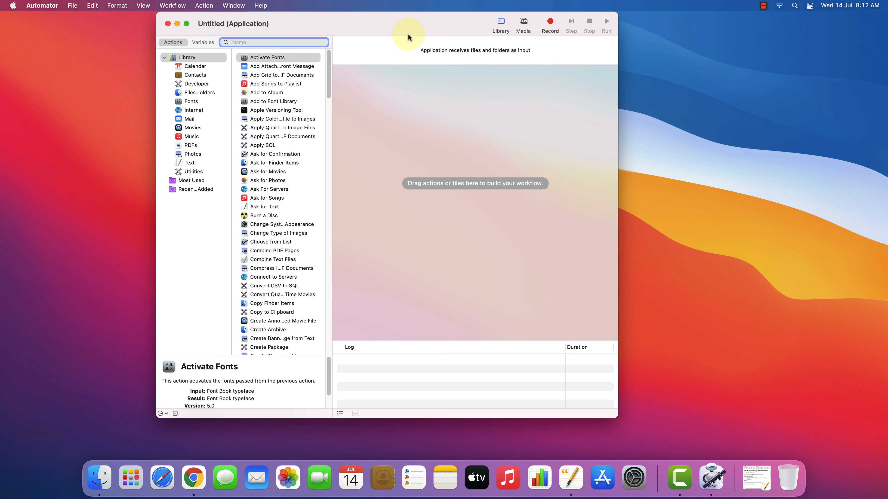
{"action": "double_click", "coordinate": [406, 22]}
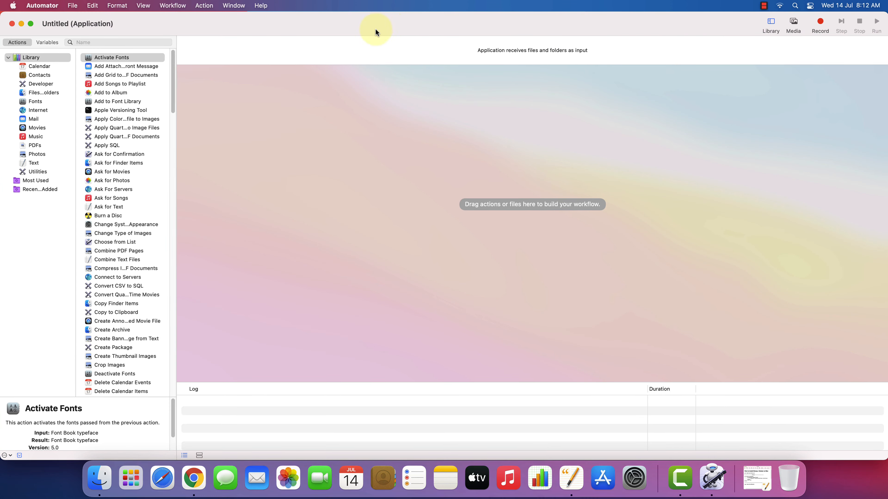
Find the action "Get Specified URLs" in the library and add it to the empty workflow.
{"action": "left_click", "coordinate": [150, 51]}
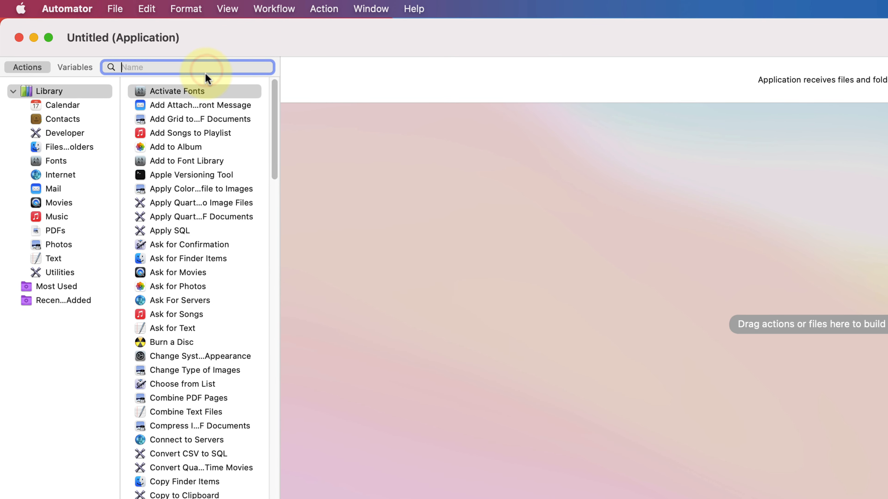
{"action": "type", "text": "get speci"}
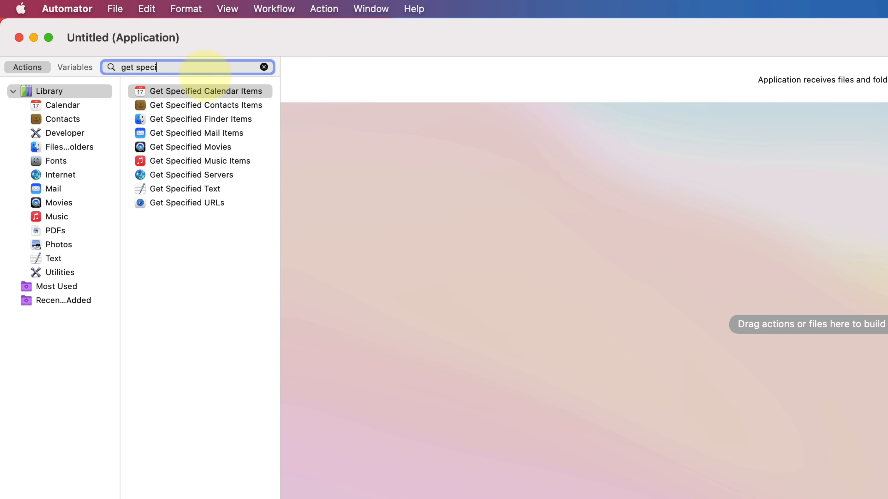
{"action": "type", "text": "fied urls"}
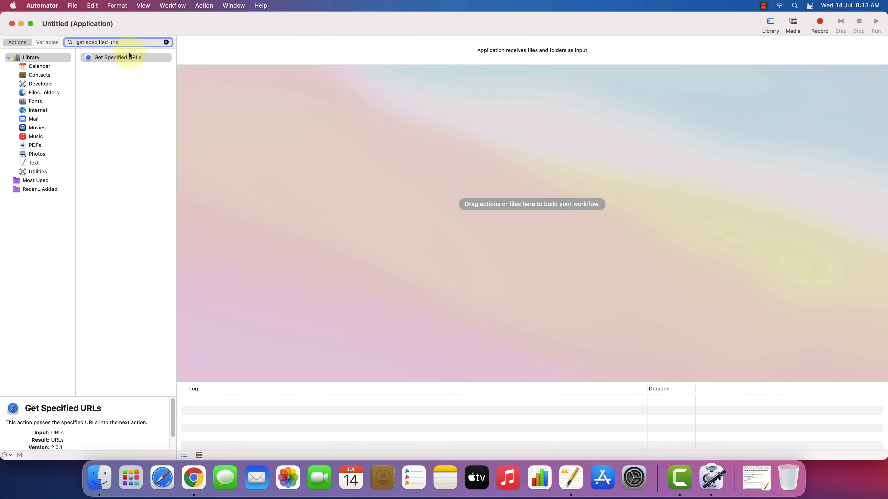
{"action": "left_click", "coordinate": [201, 95]}
{"action": "left_click_drag", "start_coordinate": [126, 58], "coordinate": [280, 106]}
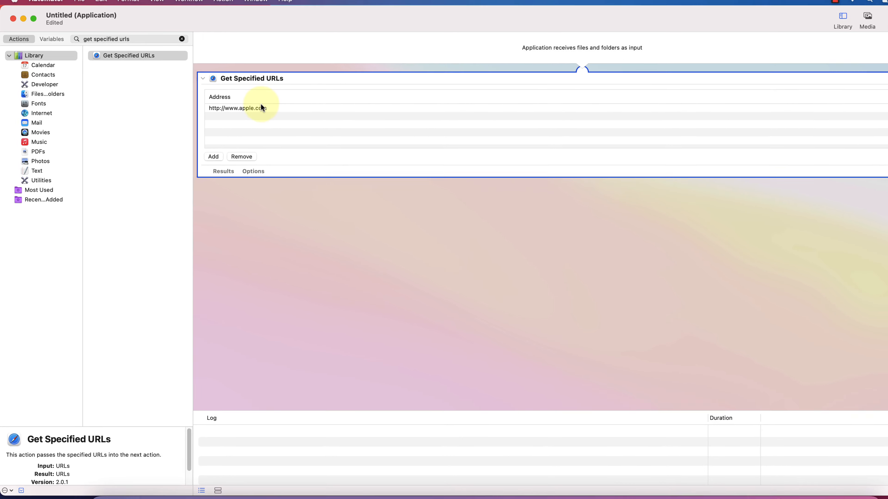
{"action": "left_click", "coordinate": [259, 107]}
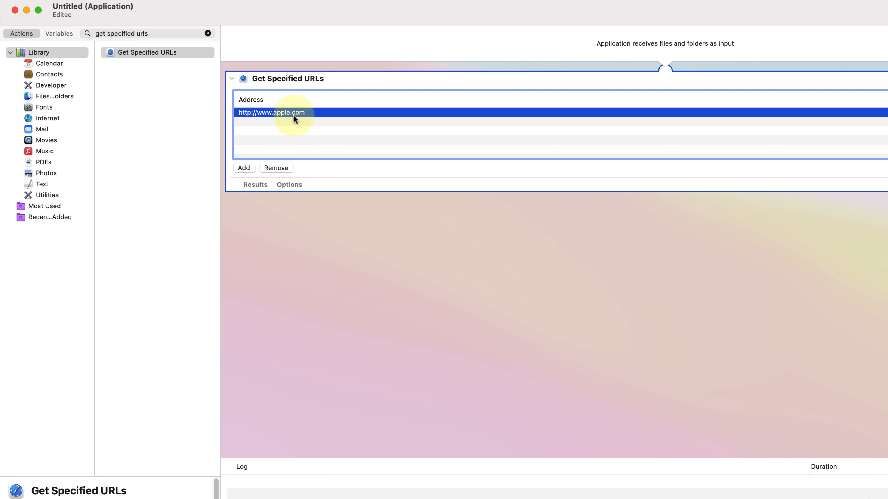
{"action": "double_click", "coordinate": [293, 115]}
{"action": "right_click", "coordinate": [279, 112]}
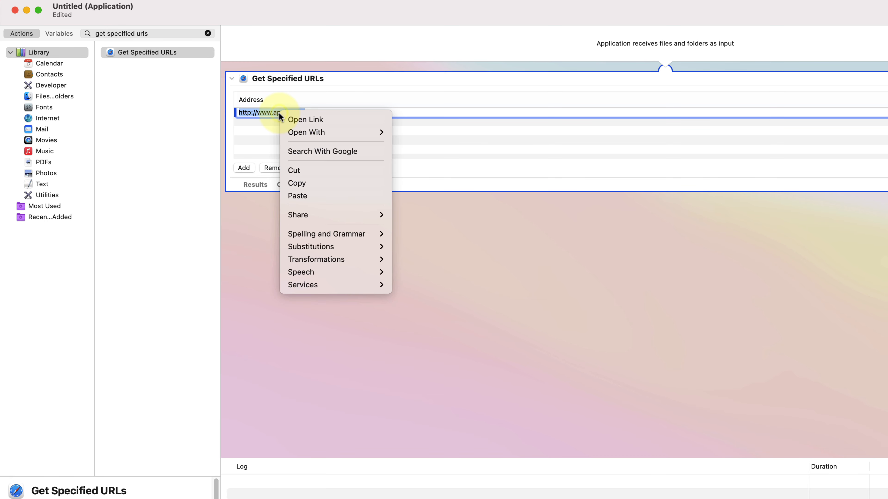
{"action": "left_click", "coordinate": [300, 196]}
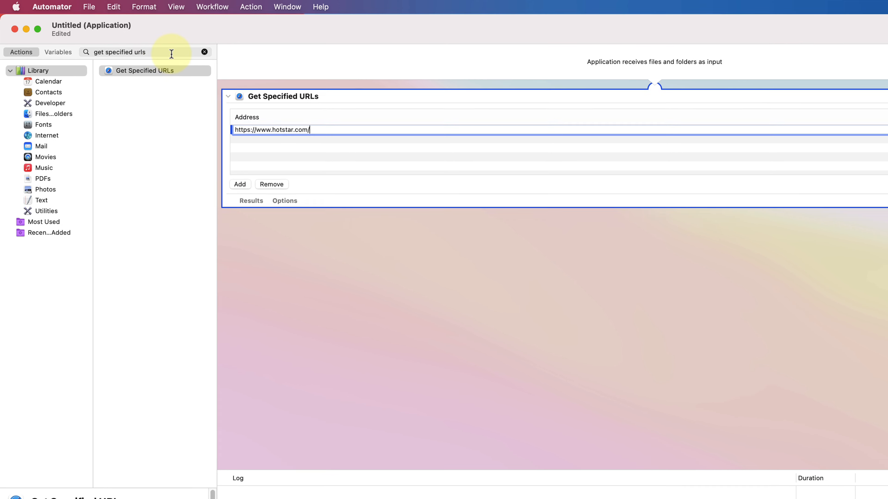
Find the action "Display Web Pages" and add it to the workflow below Get Specified URLs.
{"action": "left_click", "coordinate": [204, 52]}
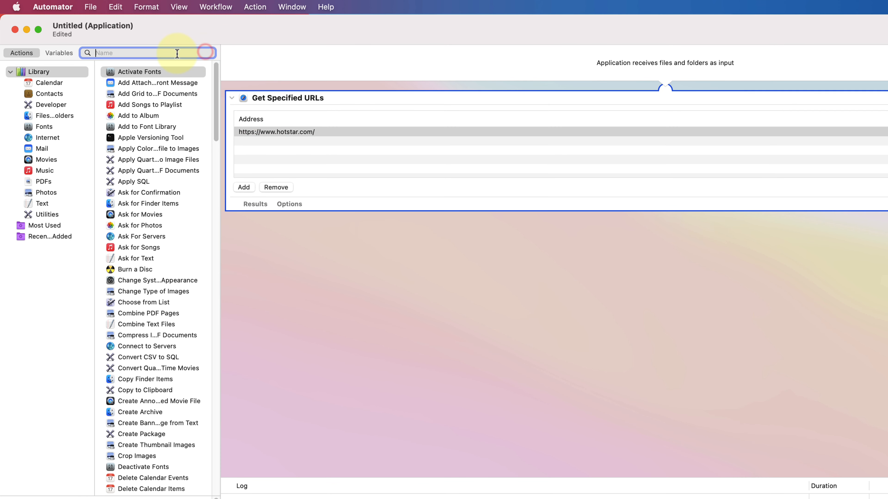
{"action": "type", "text": "displa"}
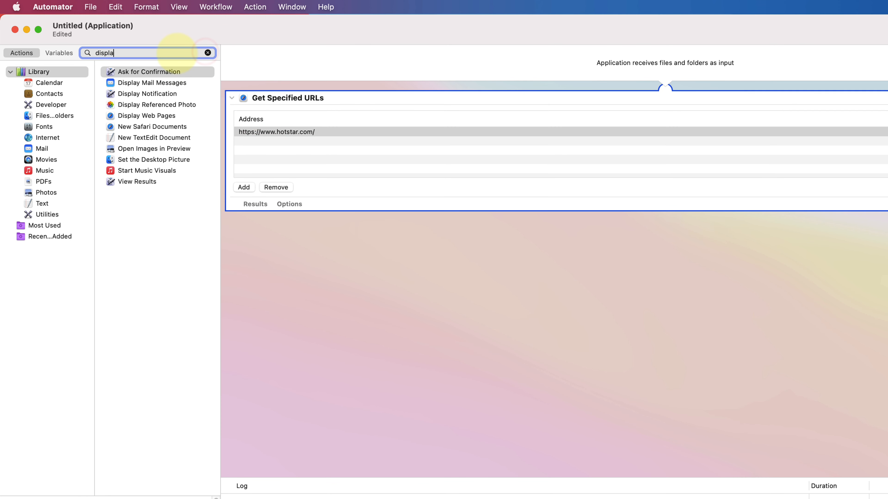
{"action": "type", "text": "y web pages"}
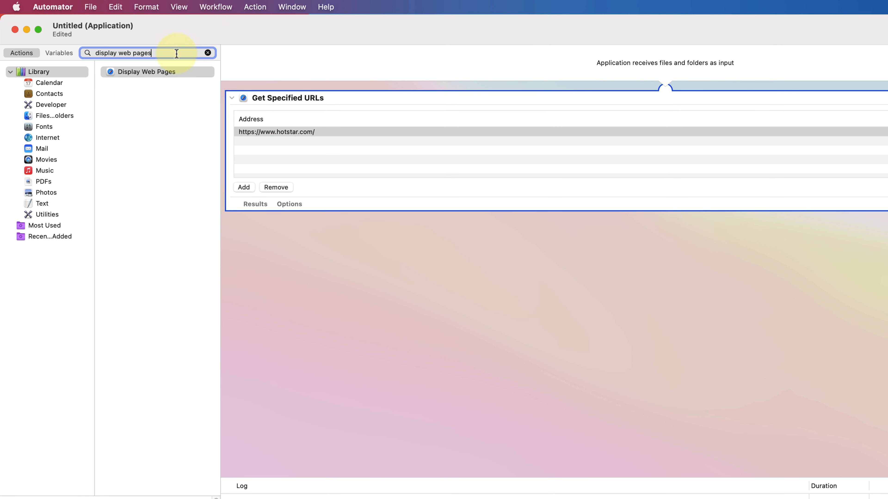
{"action": "left_click_drag", "start_coordinate": [159, 72], "coordinate": [289, 255]}
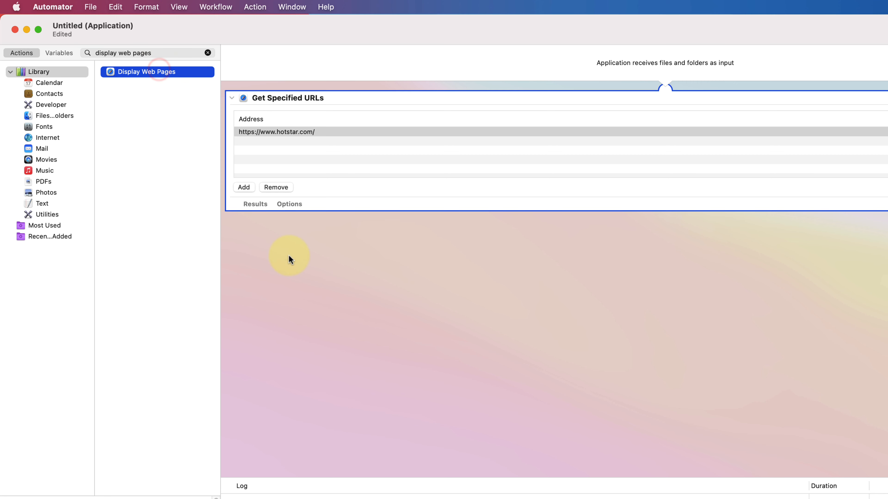
{"action": "left_click", "coordinate": [289, 256]}
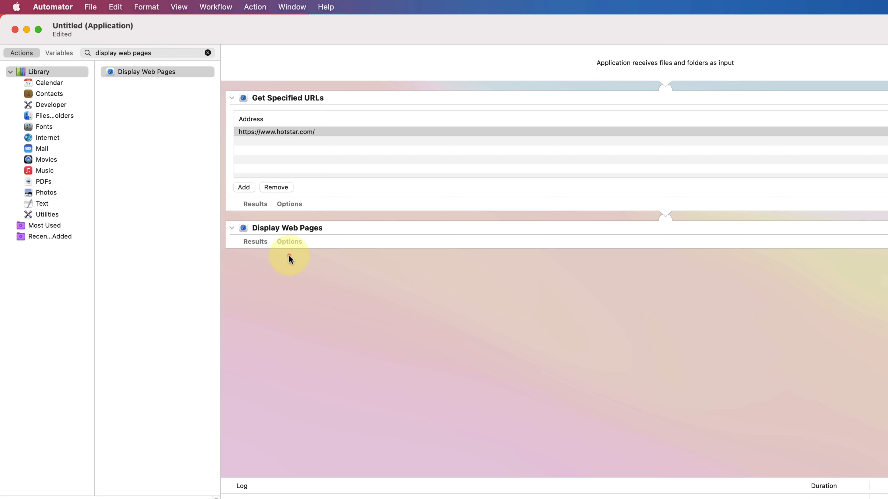
Find the action "Run AppleScript" and add it to the workflow below Display Web Pages.
{"action": "left_click", "coordinate": [206, 52]}
{"action": "left_click", "coordinate": [192, 53]}
{"action": "type", "text": "run applescript"}
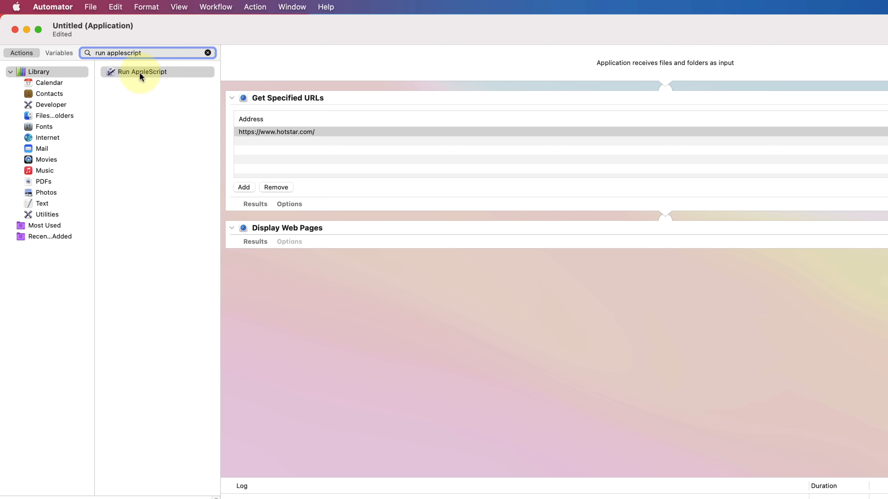
{"action": "left_click_drag", "start_coordinate": [140, 76], "coordinate": [287, 302]}
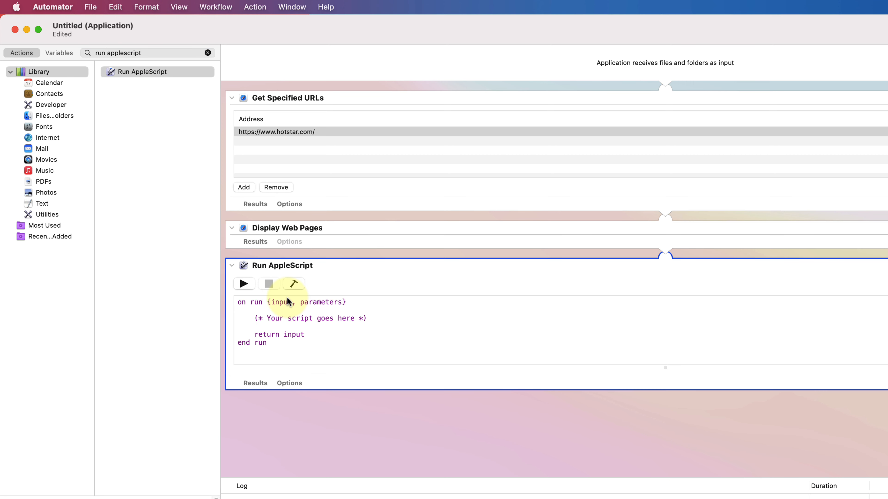
{"action": "left_click", "coordinate": [253, 317]}
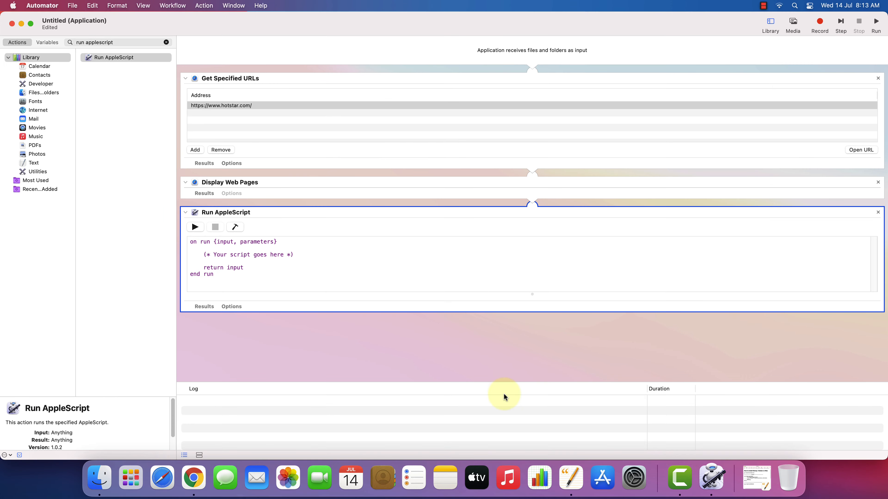
Switch to Pages, copy the whole script from "on run" to "end run" in the Hotstar document, and minimize the document.
{"action": "left_click", "coordinate": [572, 483]}
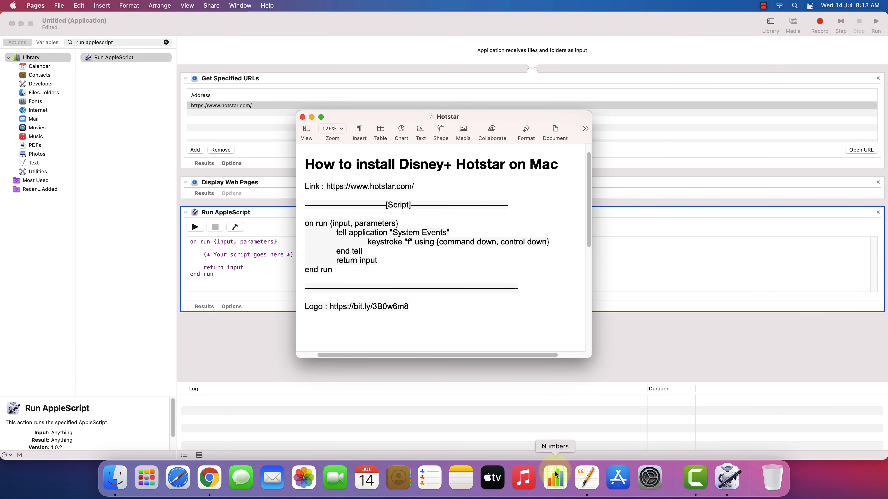
{"action": "left_click_drag", "start_coordinate": [310, 223], "coordinate": [342, 273]}
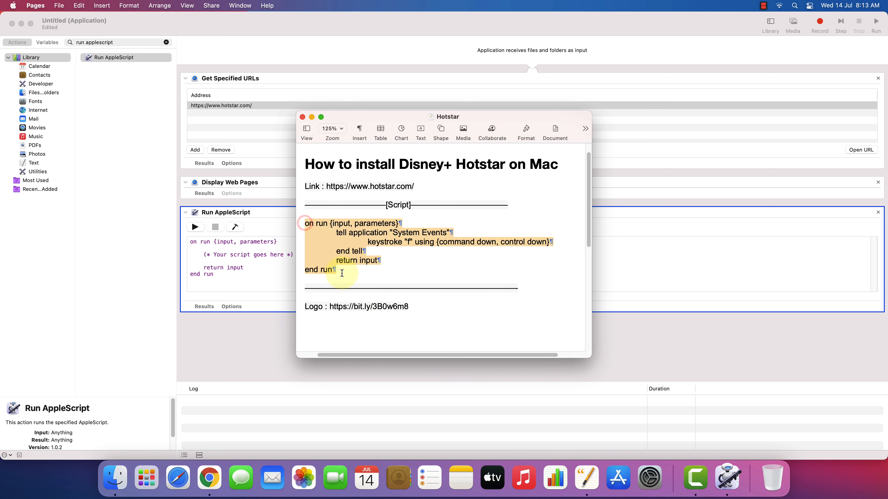
{"action": "right_click", "coordinate": [322, 251]}
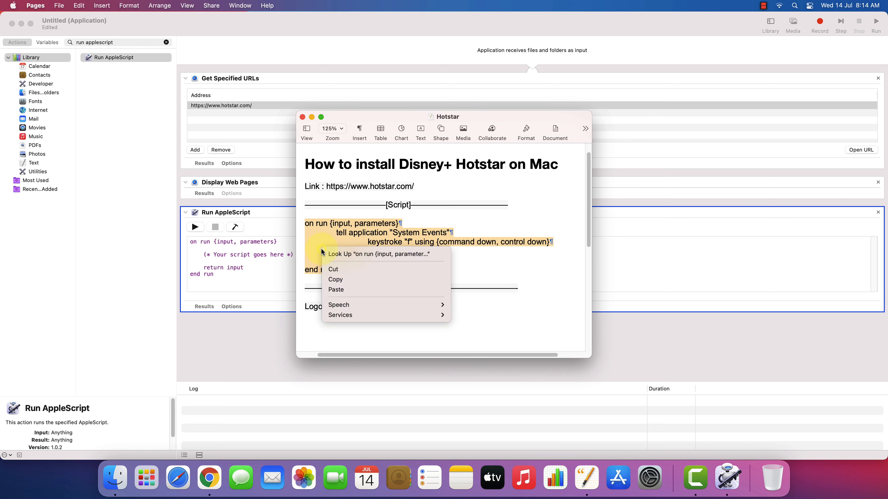
{"action": "left_click", "coordinate": [338, 279]}
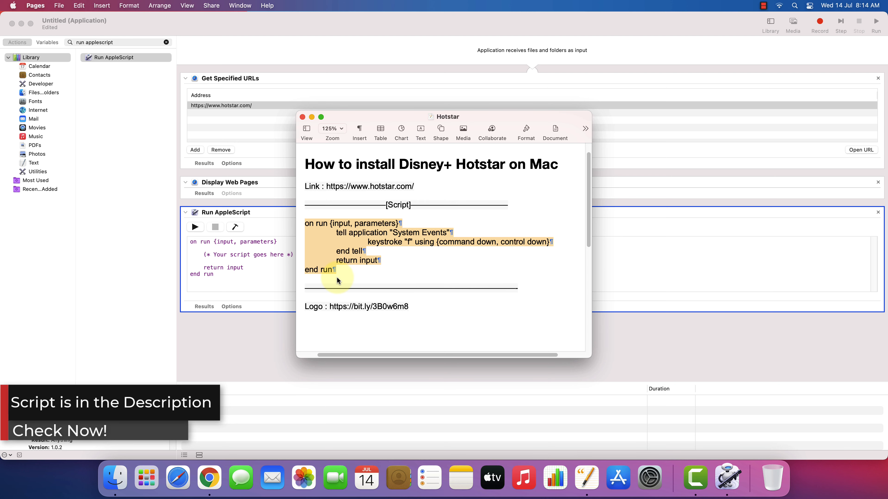
{"action": "left_click", "coordinate": [311, 117]}
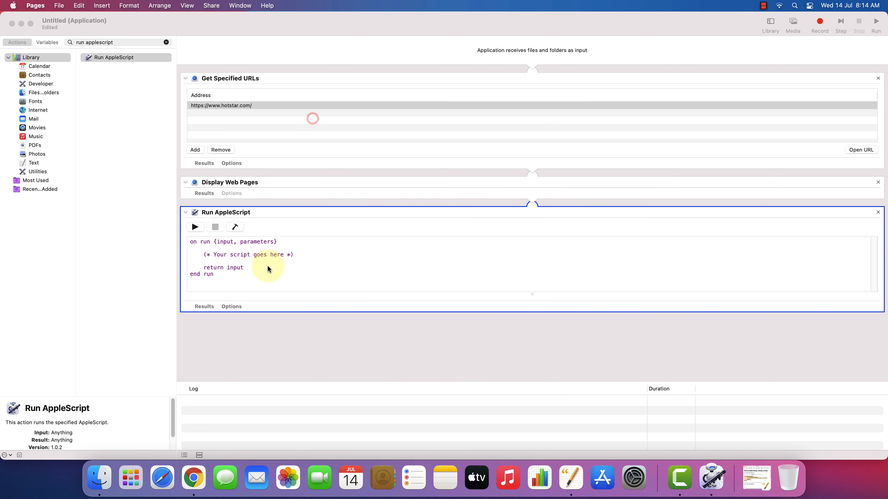
Replace the whole placeholder script in the Run AppleScript action with the copied script.
{"action": "left_click", "coordinate": [236, 281]}
{"action": "left_click_drag", "start_coordinate": [211, 271], "coordinate": [194, 242]}
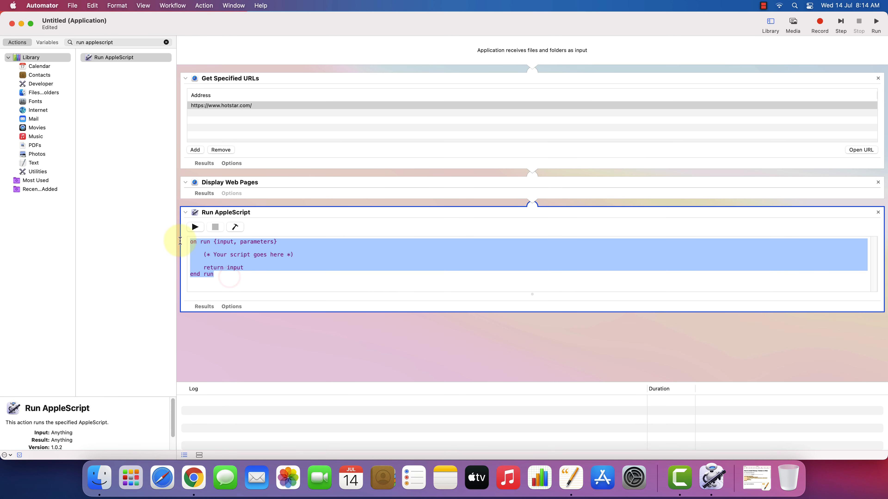
{"action": "right_click", "coordinate": [204, 250]}
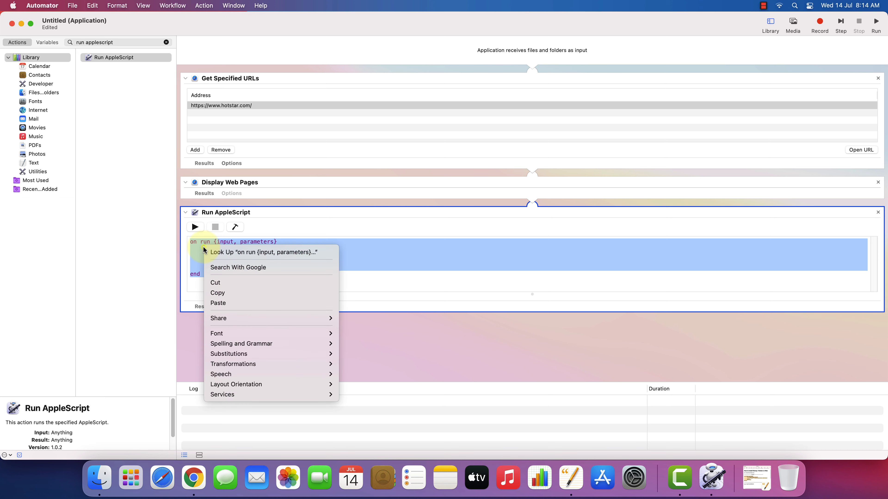
{"action": "left_click", "coordinate": [225, 303]}
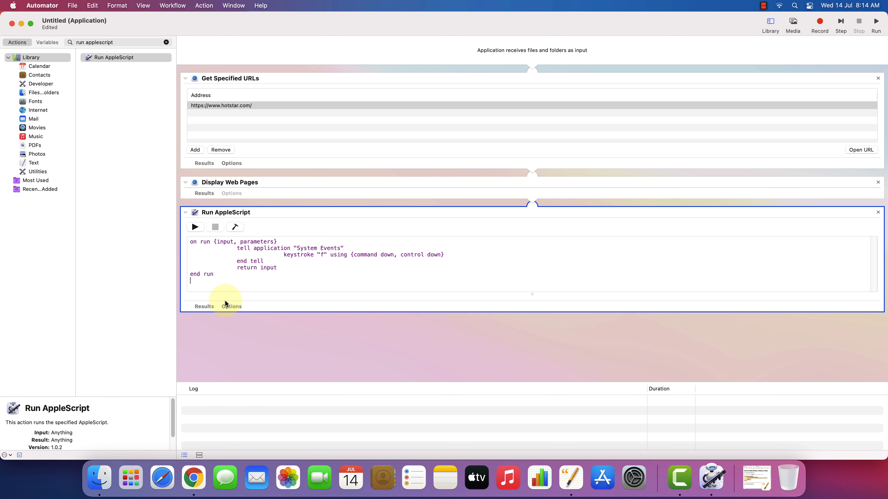
Export the workflow as "Disney+ Hotstar" to the Desktop.
{"action": "left_click", "coordinate": [72, 5]}
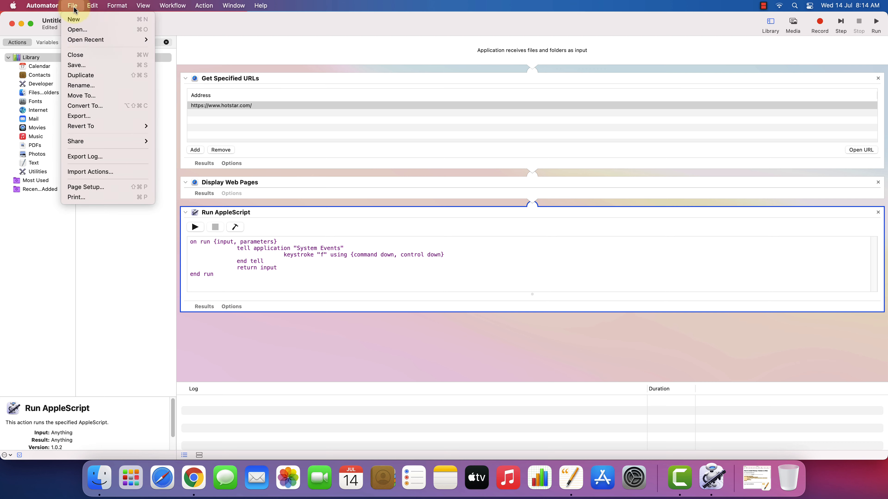
{"action": "left_click", "coordinate": [88, 120]}
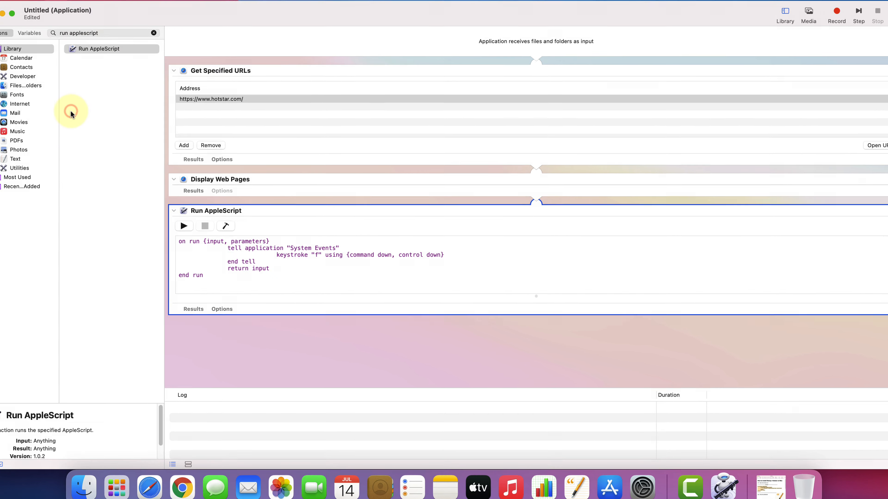
{"action": "key", "text": "BackSpace"}
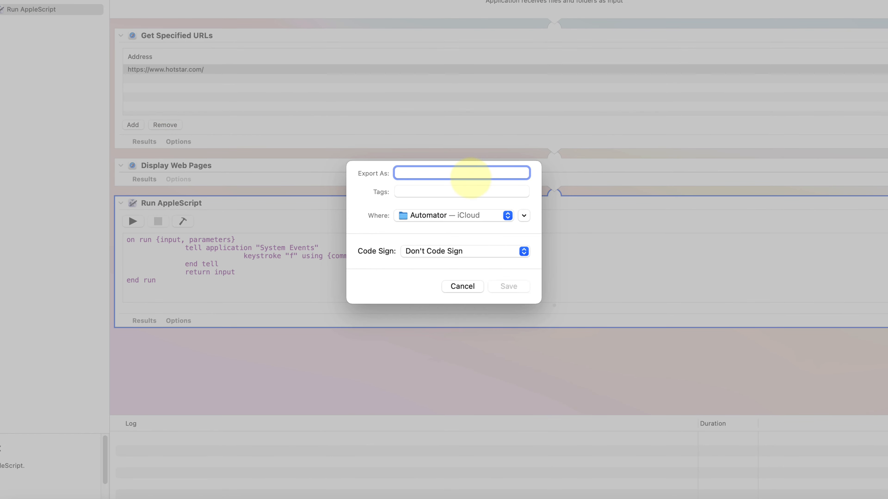
{"action": "type", "text": "Disney+ Hotstar"}
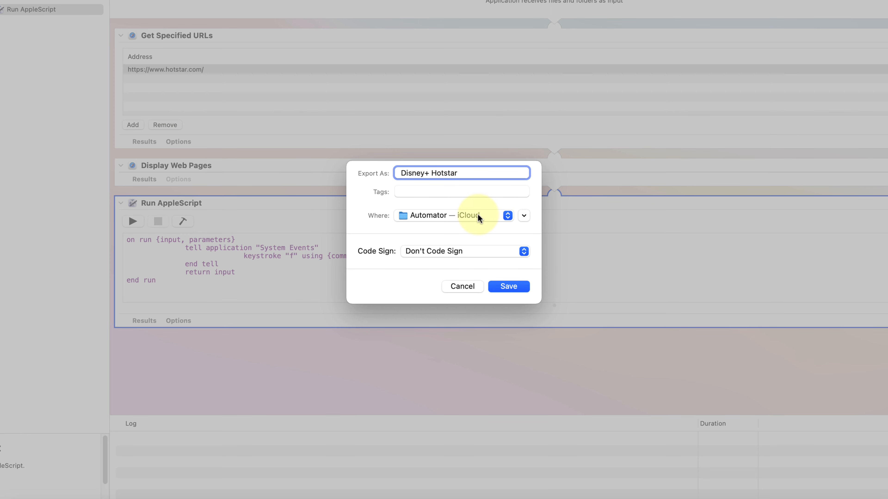
{"action": "left_click", "coordinate": [478, 217]}
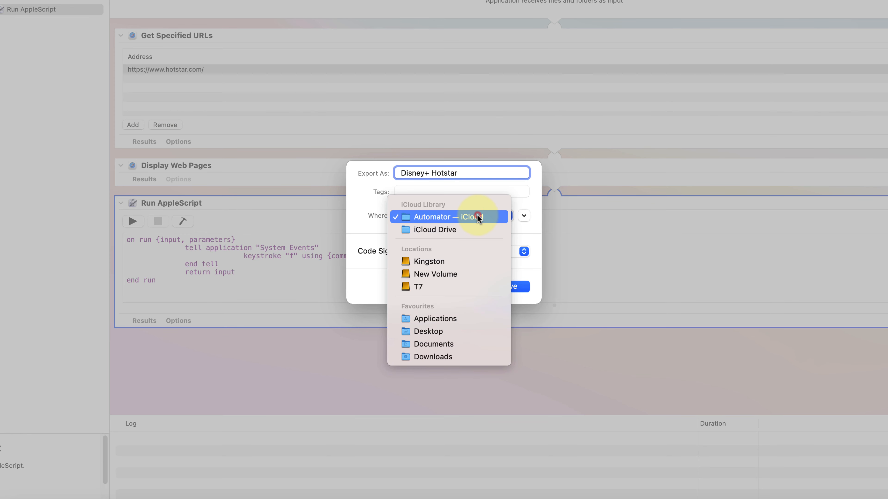
{"action": "left_click", "coordinate": [437, 330]}
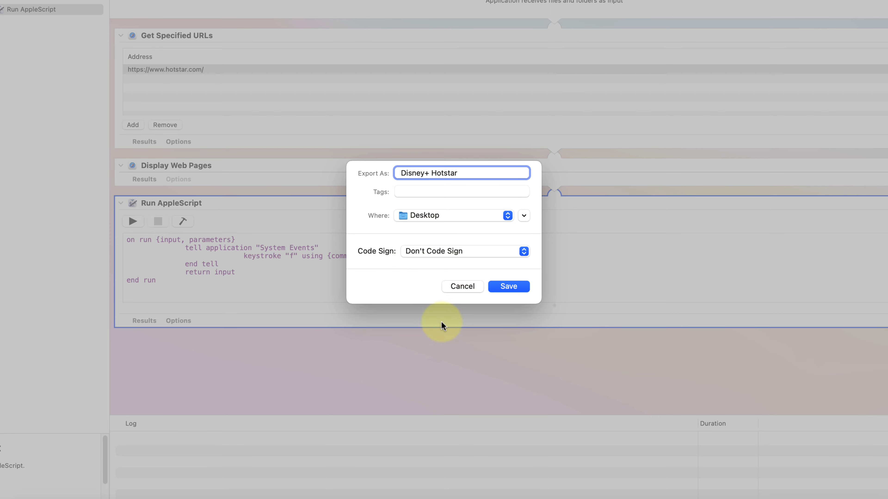
{"action": "left_click", "coordinate": [511, 286]}
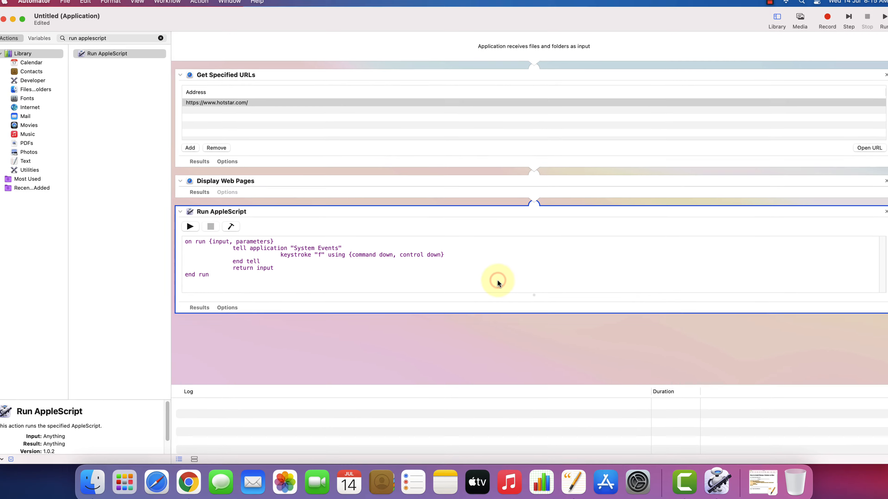
Minimize the workflow window and move the Disney+ Hotstar application icon to the middle of the desktop.
{"action": "left_click", "coordinate": [22, 25]}
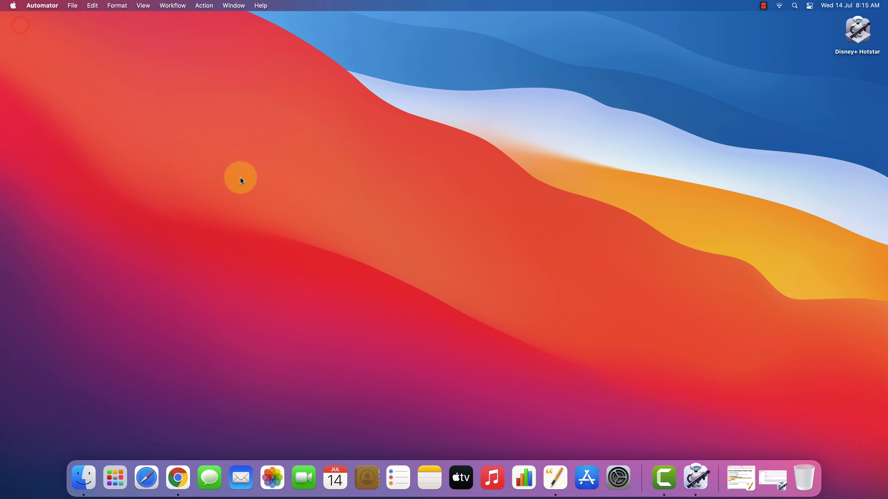
{"action": "left_click", "coordinate": [860, 45]}
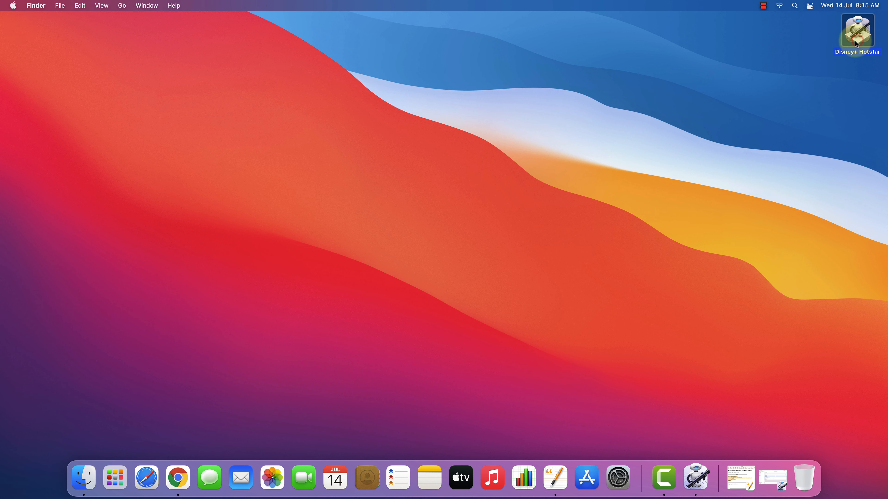
{"action": "left_click_drag", "start_coordinate": [855, 44], "coordinate": [420, 200]}
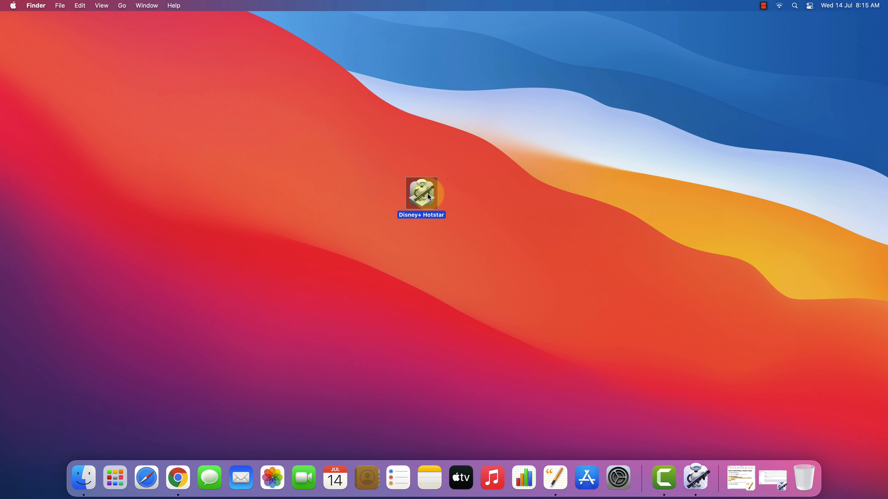
{"action": "left_click", "coordinate": [735, 477]}
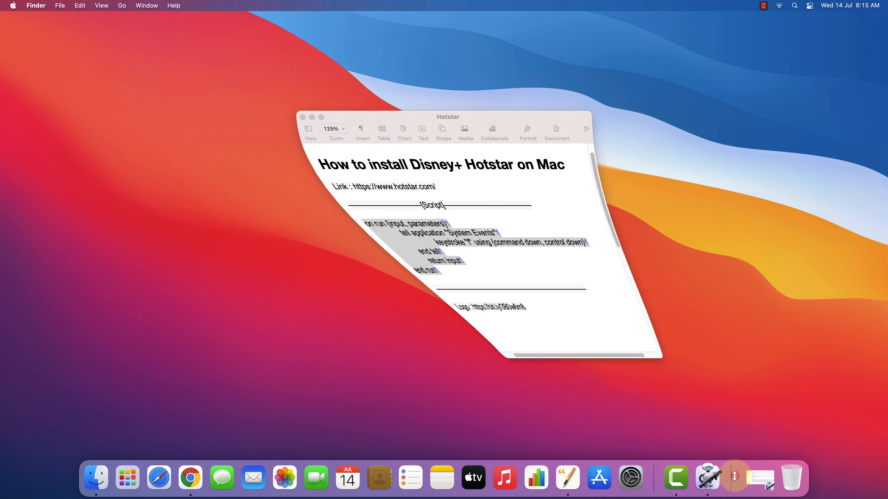
{"action": "left_click", "coordinate": [410, 317]}
{"action": "left_click_drag", "start_coordinate": [413, 309], "coordinate": [331, 308]}
{"action": "right_click", "coordinate": [343, 308]}
{"action": "left_click", "coordinate": [356, 340]}
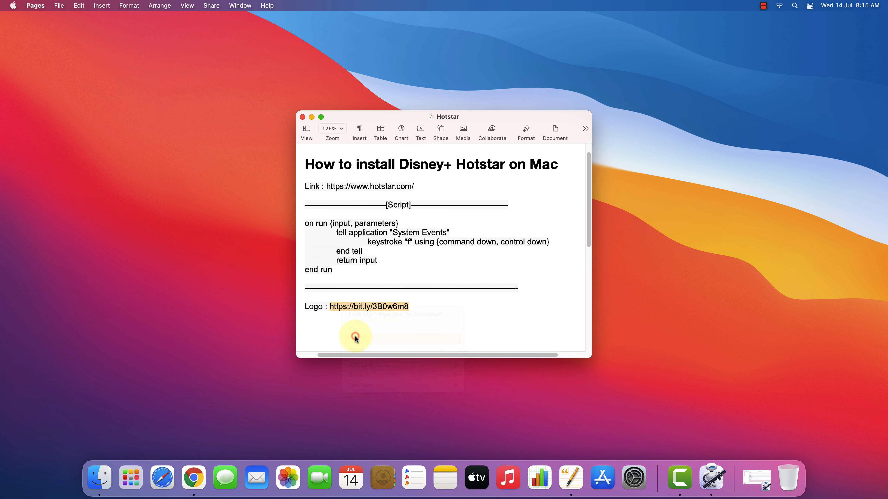
{"action": "left_click", "coordinate": [353, 332]}
{"action": "left_click", "coordinate": [312, 117]}
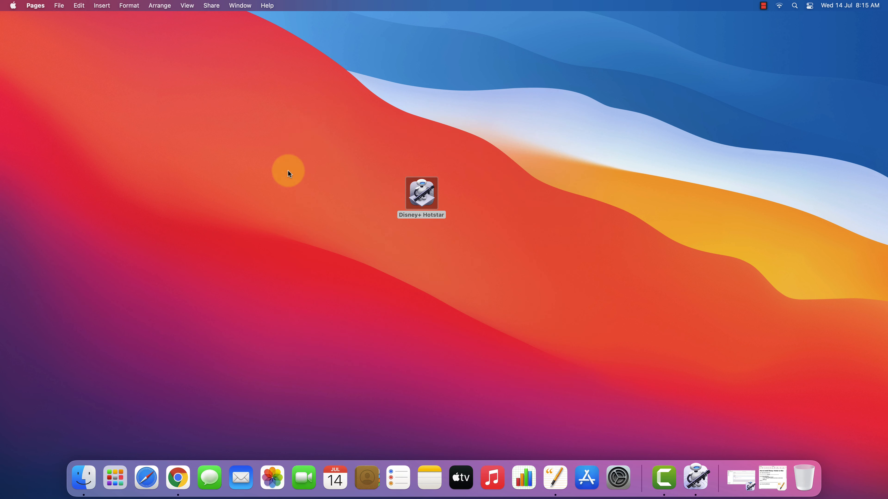
{"action": "left_click", "coordinate": [182, 485]}
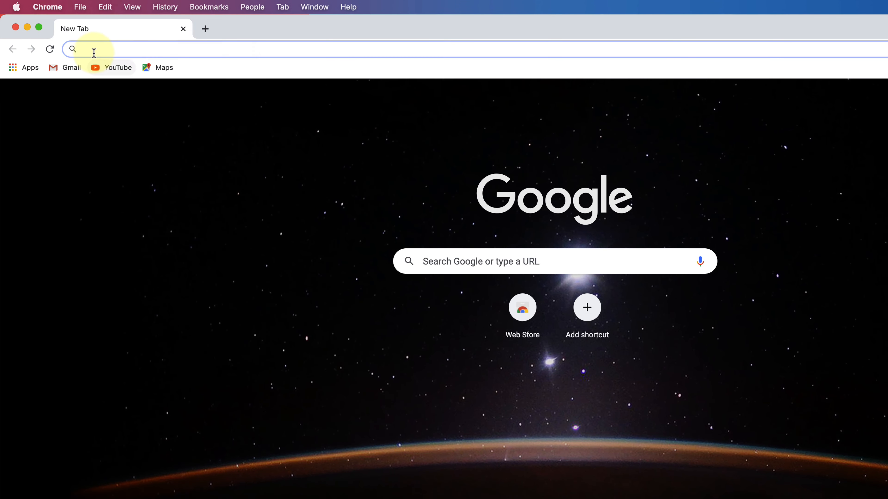
{"action": "right_click", "coordinate": [94, 53]}
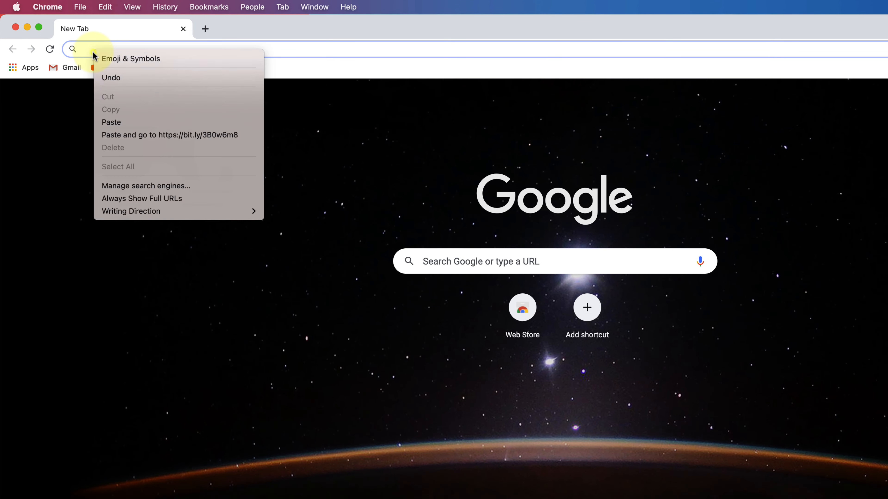
{"action": "left_click", "coordinate": [128, 125]}
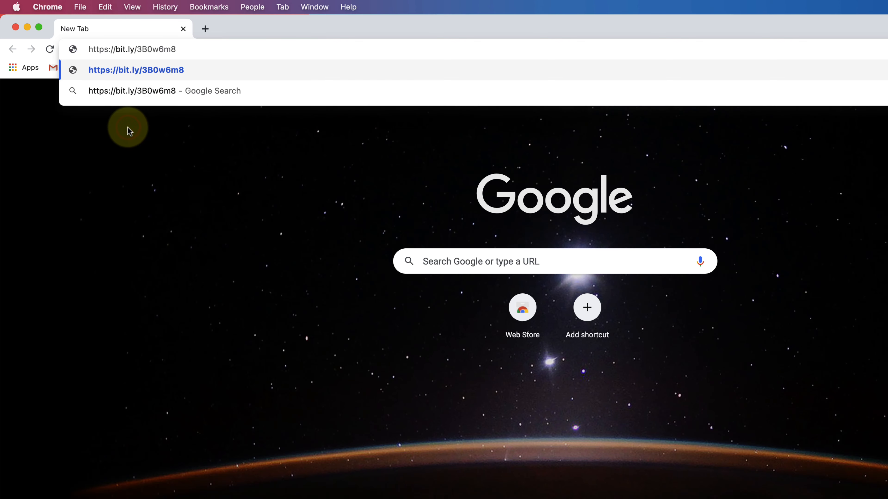
{"action": "key", "text": "Return"}
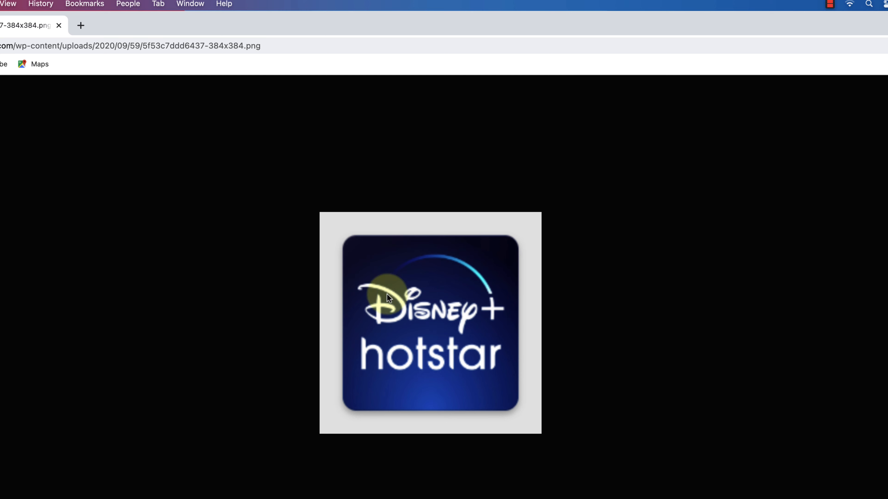
{"action": "right_click", "coordinate": [399, 320]}
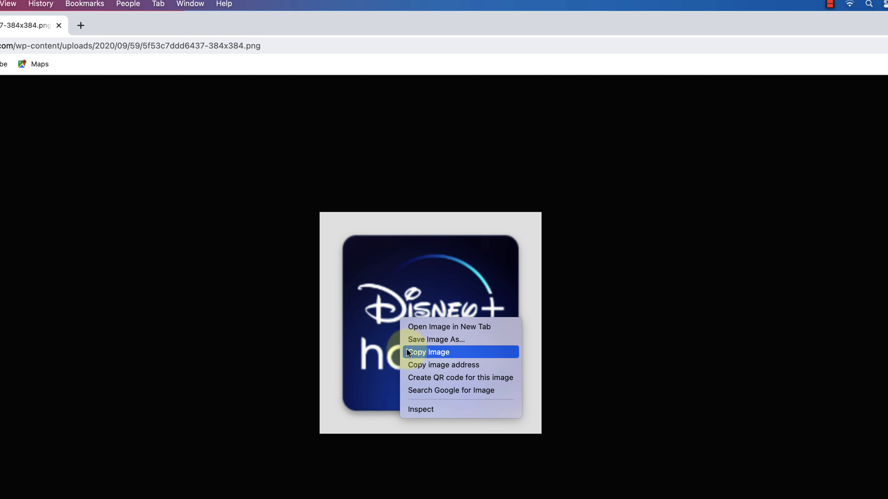
{"action": "left_click", "coordinate": [427, 354]}
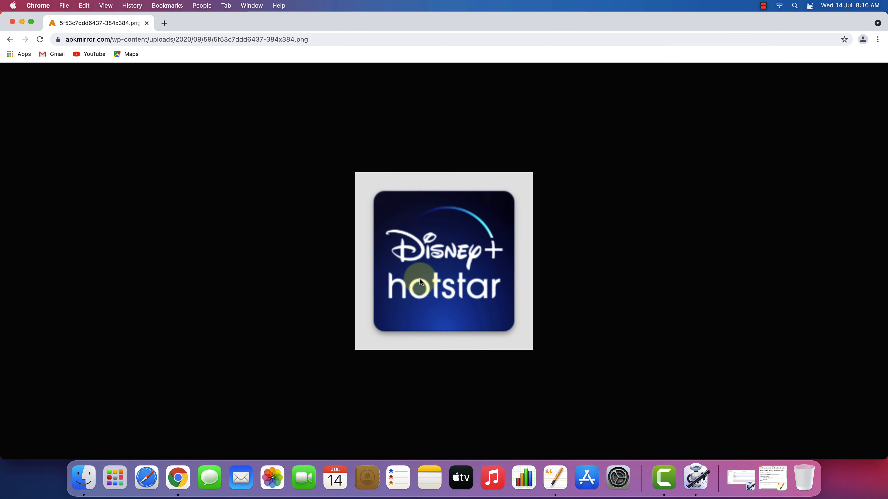
{"action": "left_click", "coordinate": [21, 22]}
Replace the Disney+ Hotstar application's icon with the copied logo through its Get Info window, and close that window.
{"action": "left_click", "coordinate": [425, 210]}
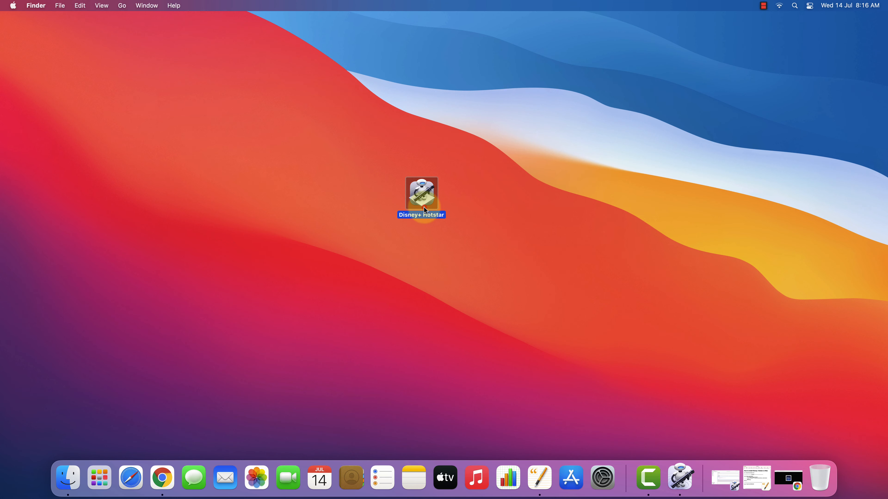
{"action": "right_click", "coordinate": [422, 206]}
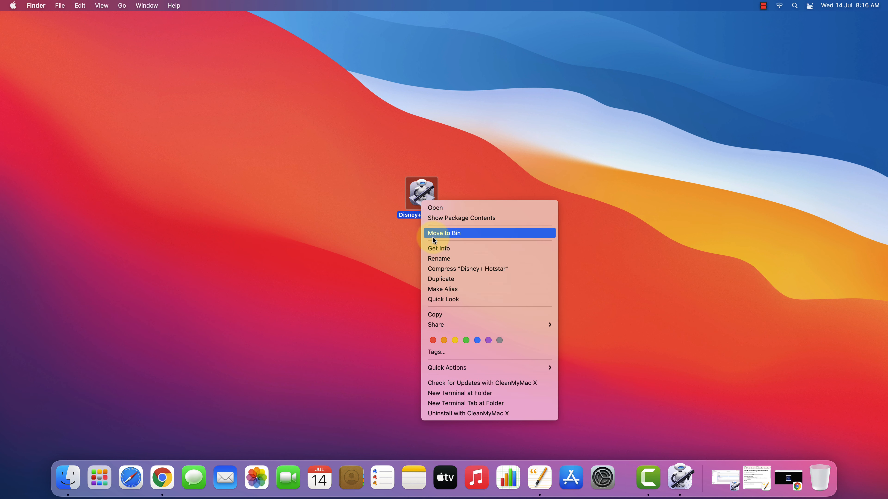
{"action": "left_click", "coordinate": [441, 249]}
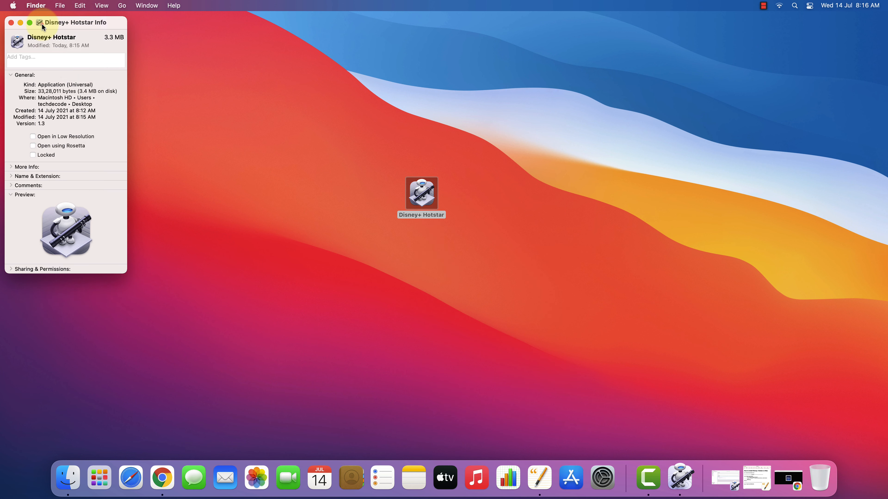
{"action": "left_click_drag", "start_coordinate": [42, 28], "coordinate": [198, 80]}
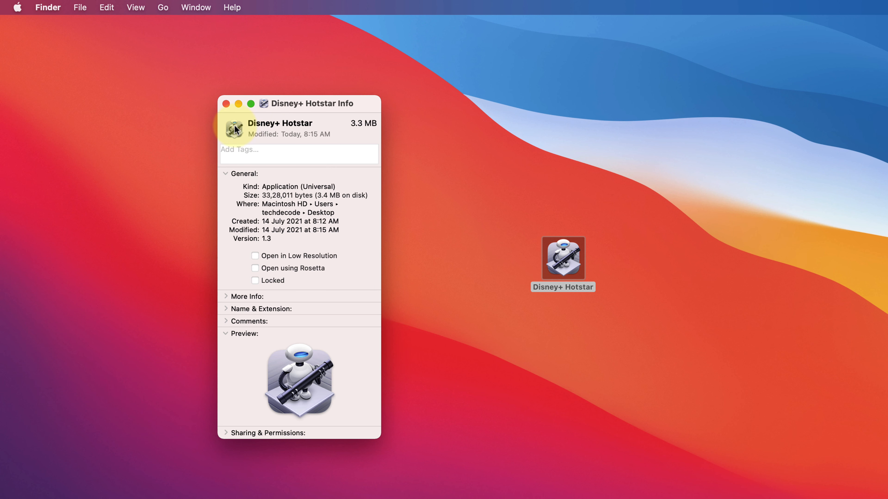
{"action": "left_click", "coordinate": [233, 130]}
{"action": "key", "text": "super+v"}
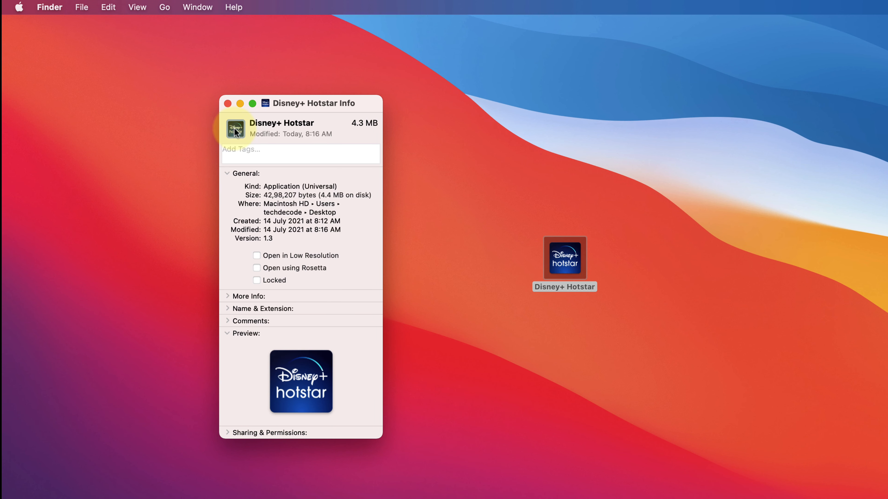
{"action": "left_click", "coordinate": [227, 103]}
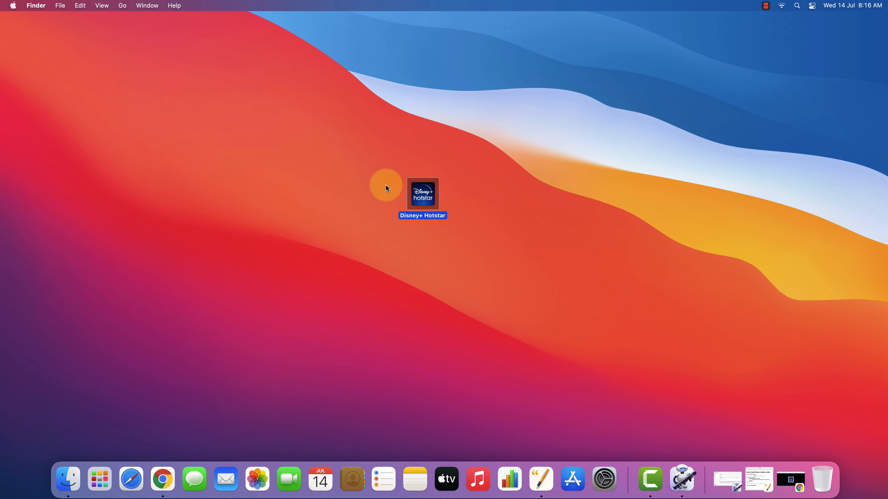
{"action": "left_click", "coordinate": [384, 185]}
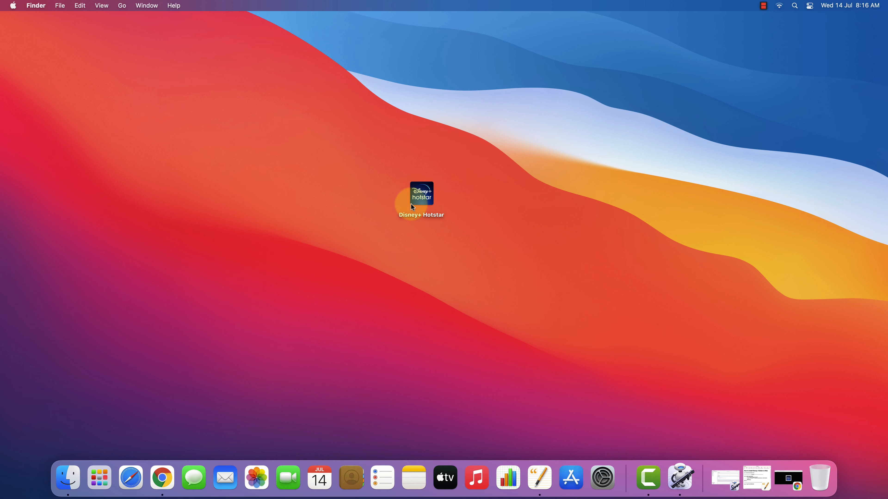
Add the Disney+ Hotstar application from the desktop to the Dock, between Notes and Apple TV.
{"action": "left_click", "coordinate": [423, 200]}
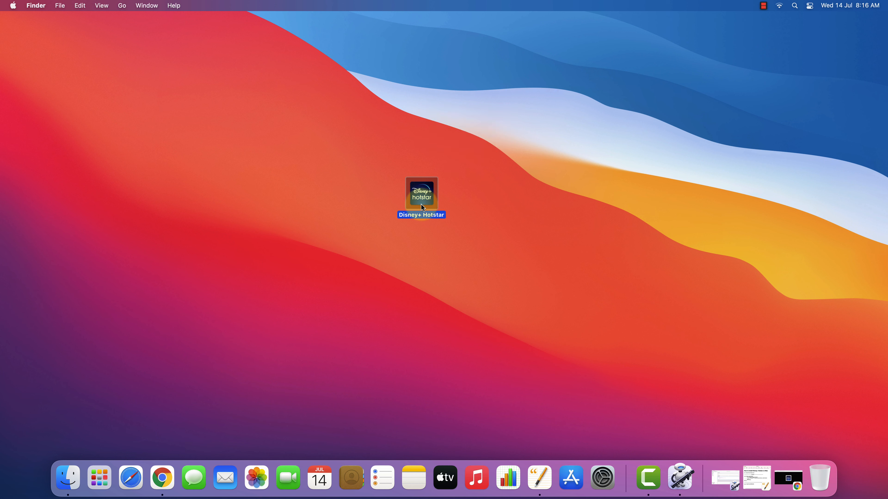
{"action": "left_click_drag", "start_coordinate": [420, 204], "coordinate": [431, 289]}
{"action": "left_click_drag", "start_coordinate": [432, 467], "coordinate": [433, 487]}
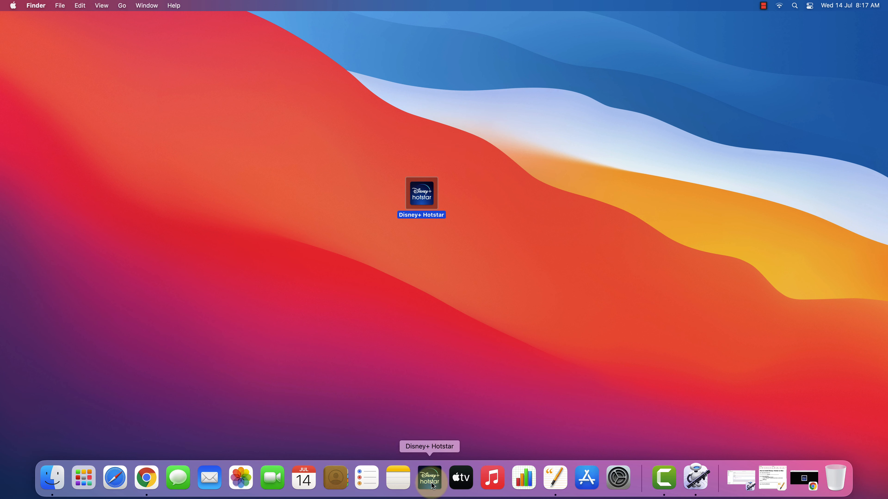
Launch Disney+ Hotstar from the Dock and allow it to control System Events.
{"action": "left_click", "coordinate": [430, 480]}
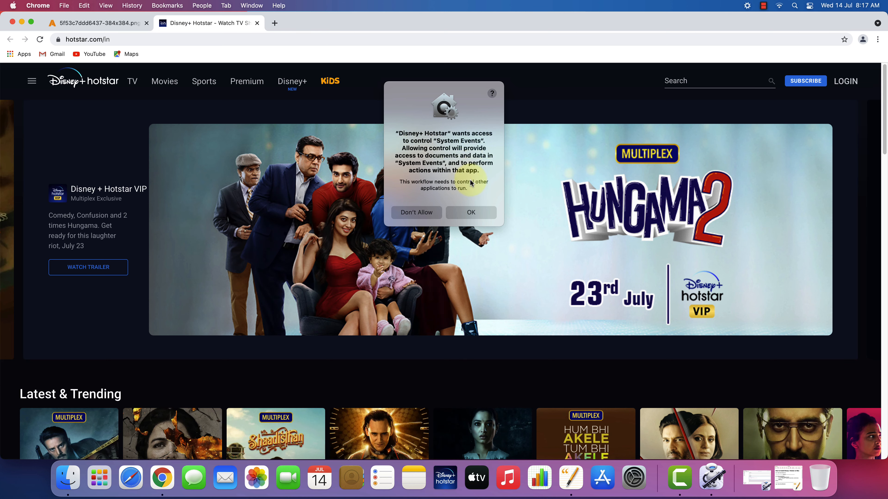
{"action": "left_click", "coordinate": [466, 212]}
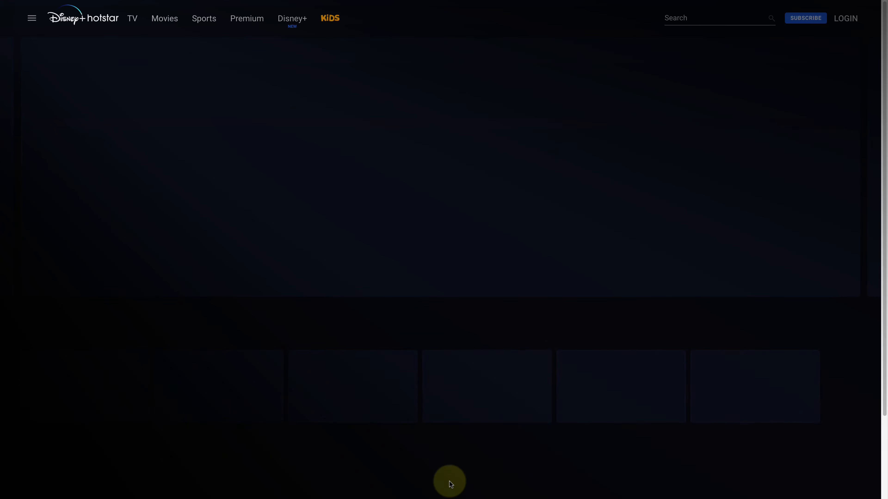